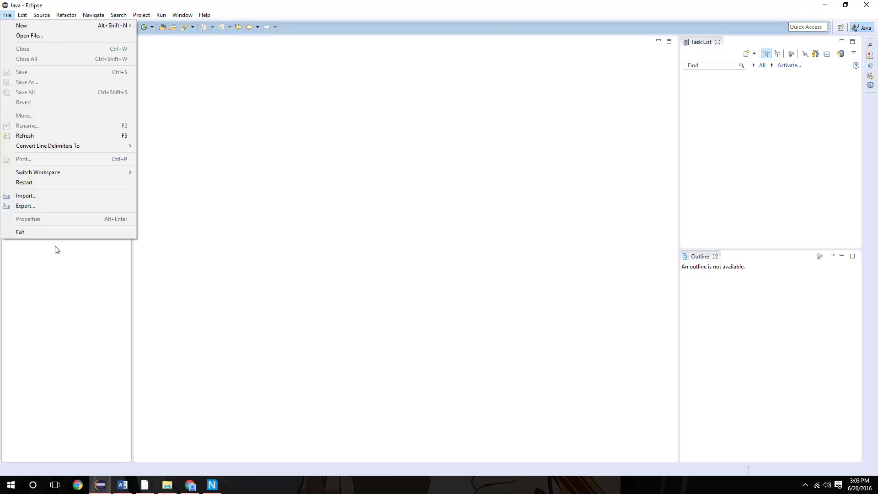
{"action": "left_click", "coordinate": [7, 15]}
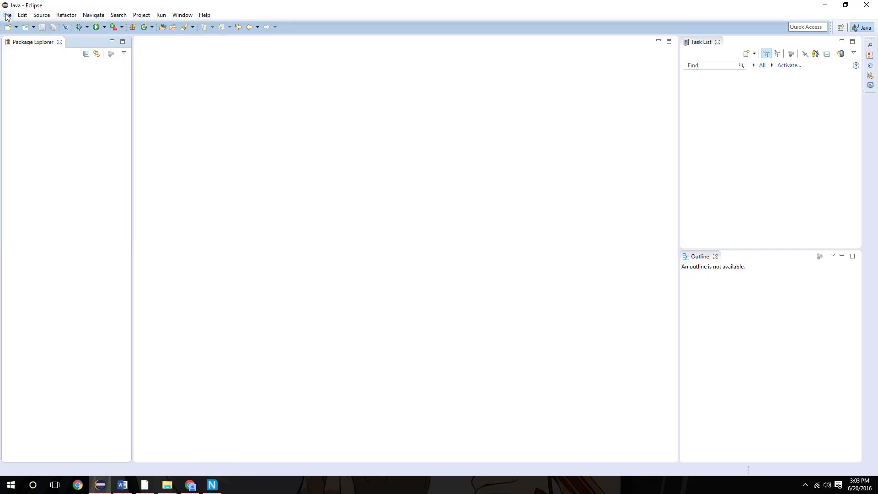
{"action": "left_click", "coordinate": [10, 15]}
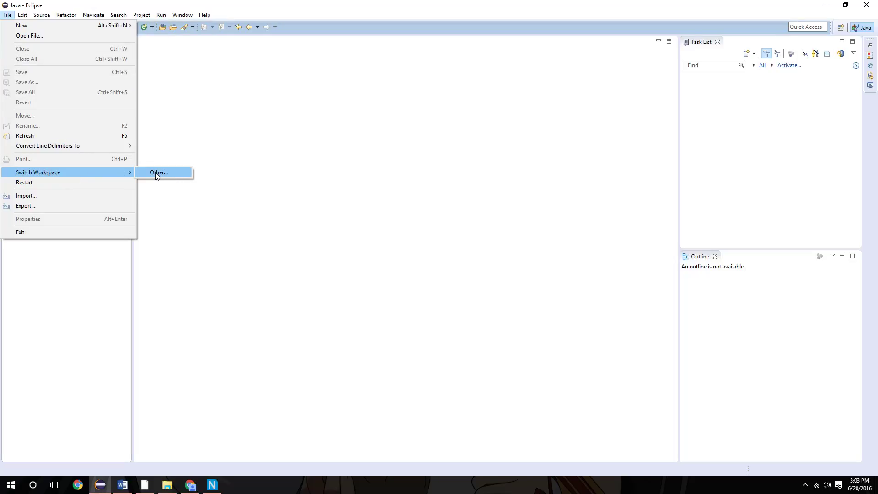
{"action": "left_click", "coordinate": [206, 108]}
Open the Java code style formatter preferences and remove the active Custom Profile.
{"action": "left_click", "coordinate": [183, 15]}
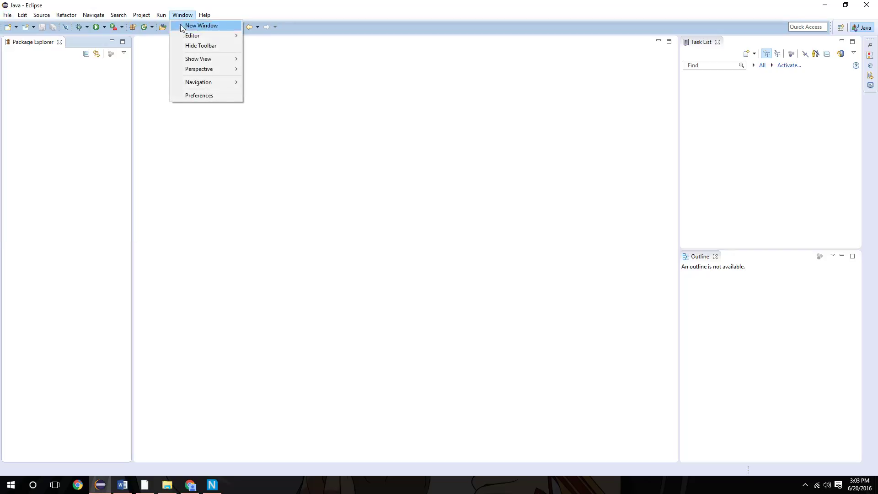
{"action": "left_click", "coordinate": [188, 95]}
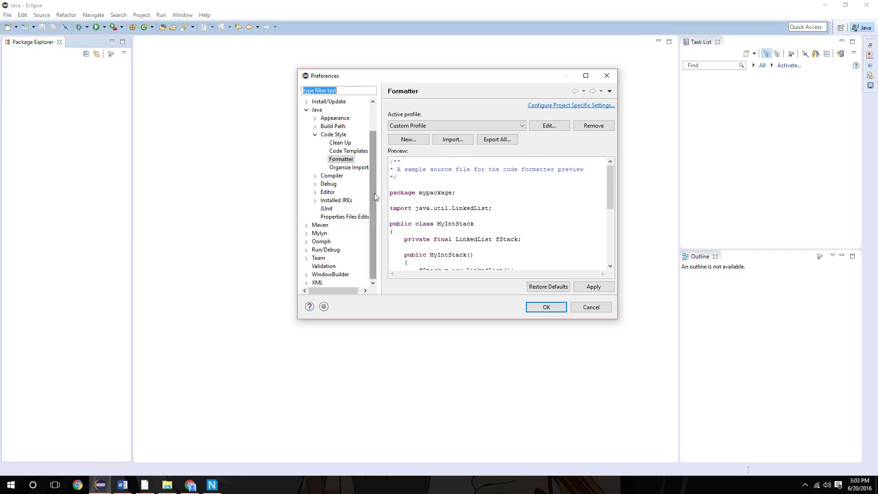
{"action": "left_click_drag", "start_coordinate": [373, 207], "coordinate": [376, 167]}
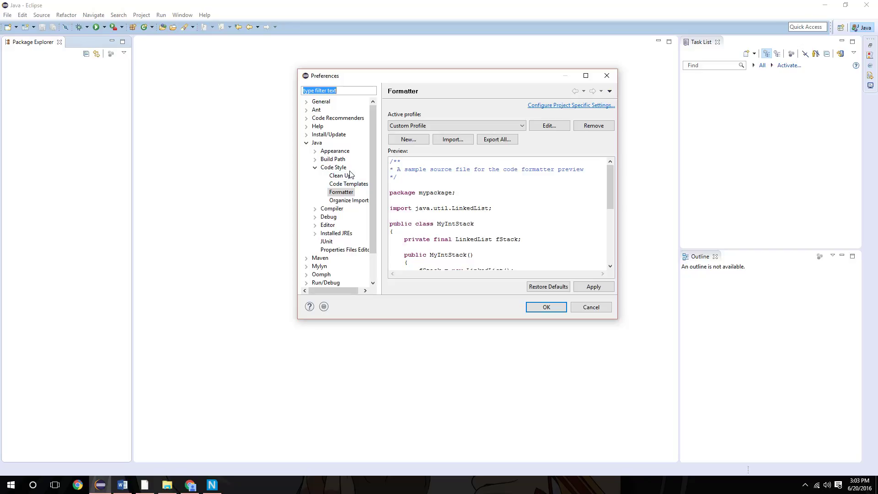
{"action": "left_click", "coordinate": [593, 126]}
{"action": "left_click", "coordinate": [496, 203]}
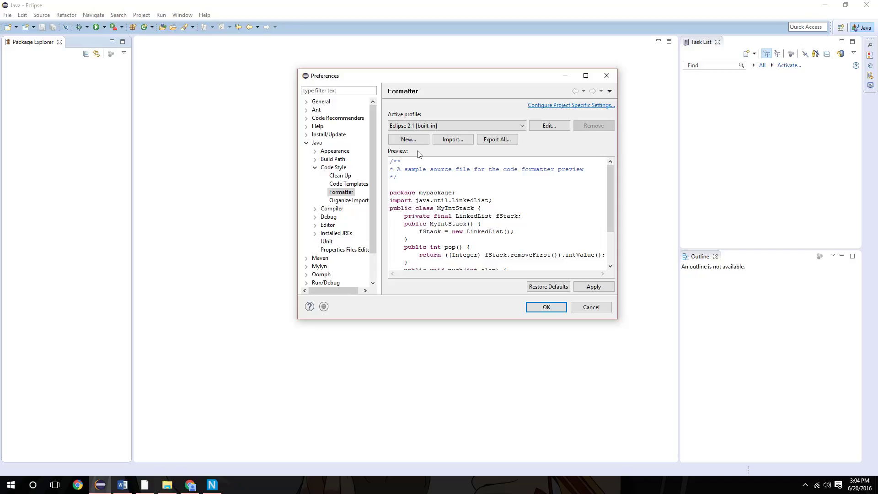
Create a formatter profile named "Custome Profile" initialized from Eclipse [built-in] and open it for editing.
{"action": "left_click", "coordinate": [402, 140]}
{"action": "type", "text": "Custome"}
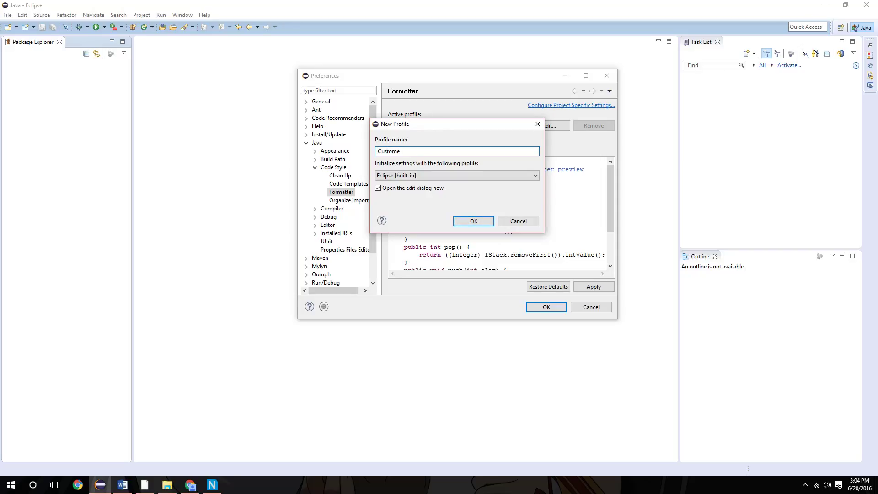
{"action": "type", "text": " Profile"}
{"action": "left_click", "coordinate": [474, 221]}
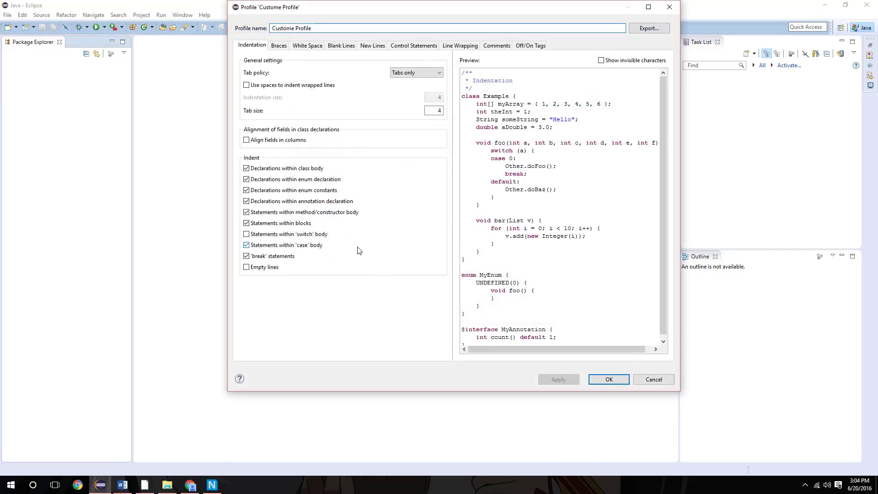
Set the brace positions of class or interface, anonymous class, constructor and method declarations to Next line.
{"action": "left_click", "coordinate": [279, 46]}
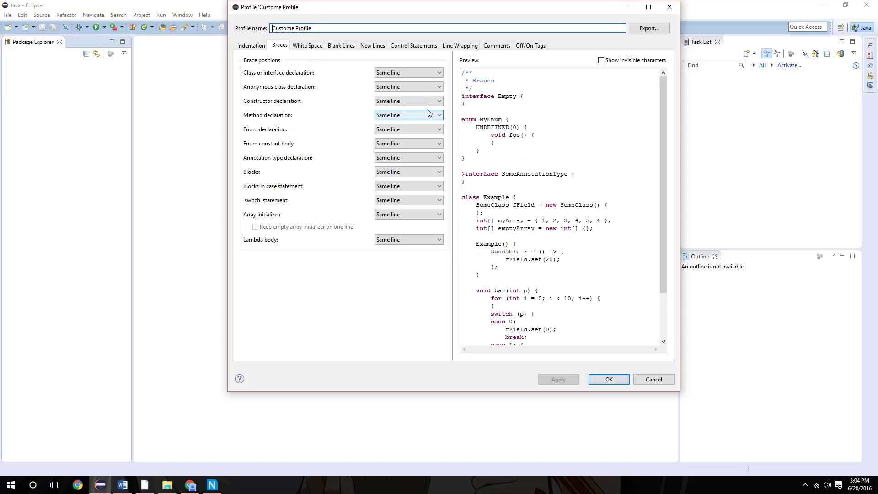
{"action": "left_click", "coordinate": [401, 75]}
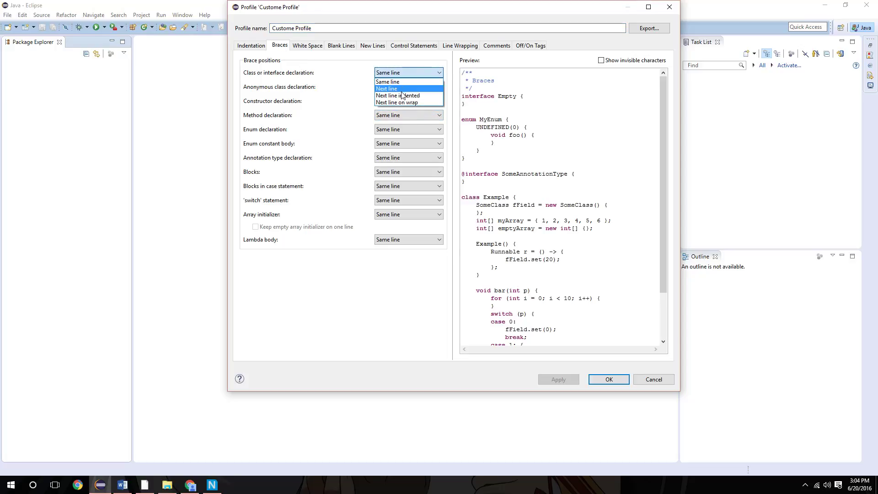
{"action": "left_click", "coordinate": [575, 145]}
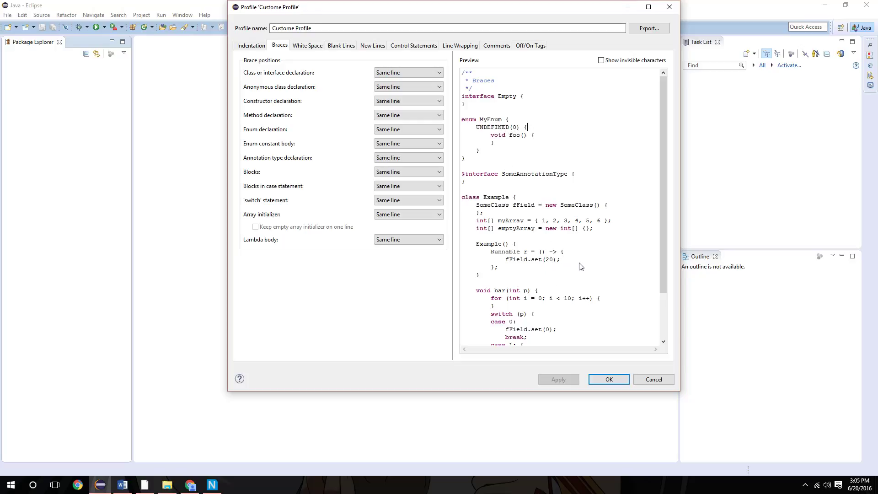
{"action": "left_click", "coordinate": [393, 73]}
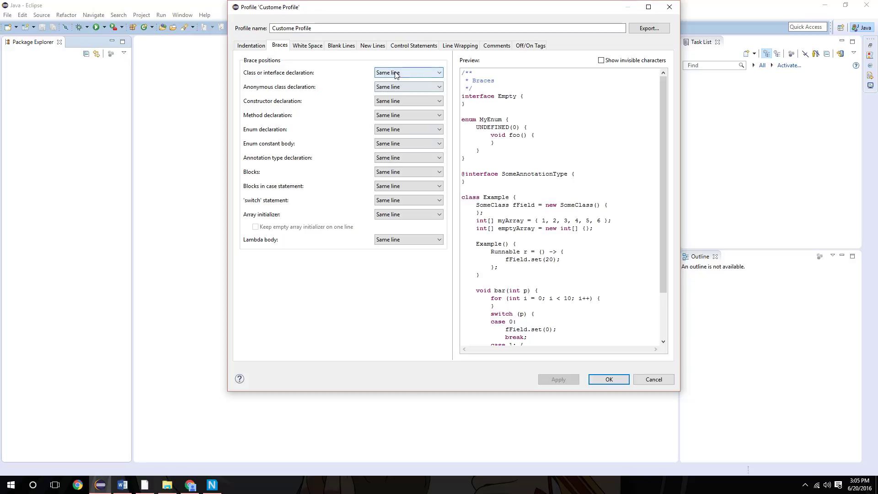
{"action": "left_click", "coordinate": [395, 88]}
{"action": "left_click", "coordinate": [396, 87]}
{"action": "left_click", "coordinate": [396, 102]}
{"action": "left_click", "coordinate": [398, 102]}
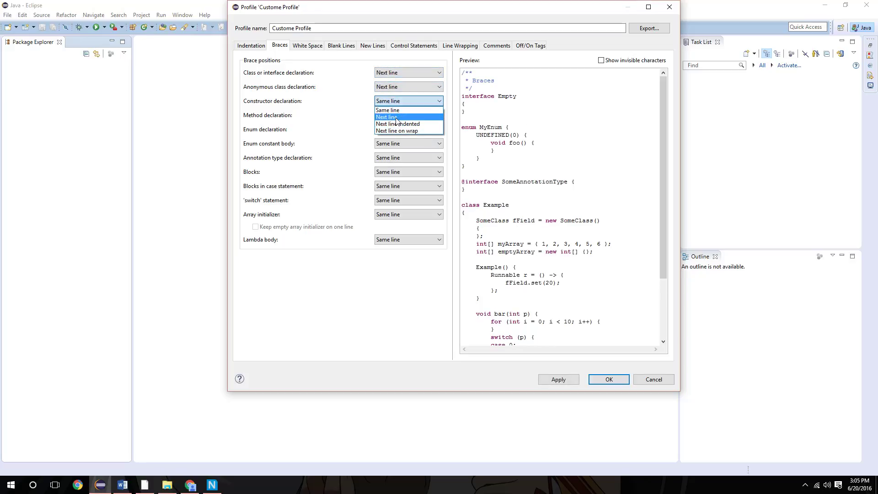
{"action": "left_click", "coordinate": [396, 118]}
{"action": "left_click", "coordinate": [396, 117]}
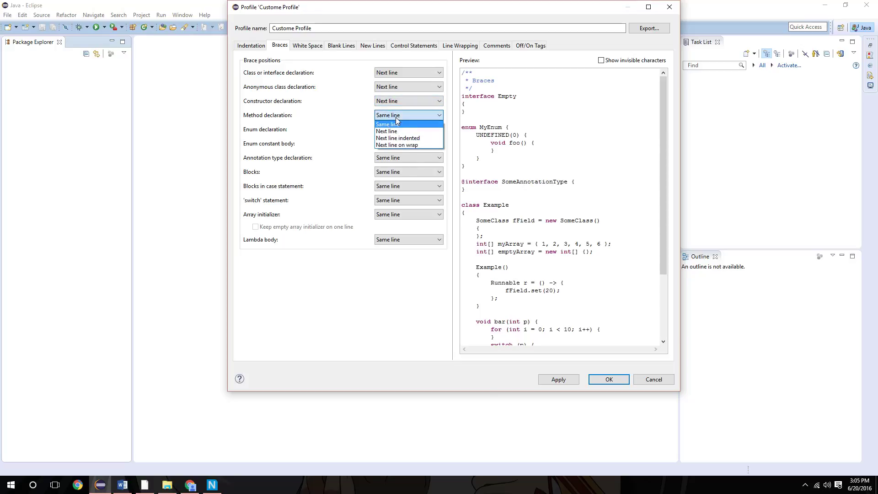
{"action": "left_click", "coordinate": [399, 131]}
Set the brace positions of enum declarations, enum constant bodies and annotation type declarations to Next line.
{"action": "left_click", "coordinate": [399, 130]}
{"action": "left_click", "coordinate": [401, 145]}
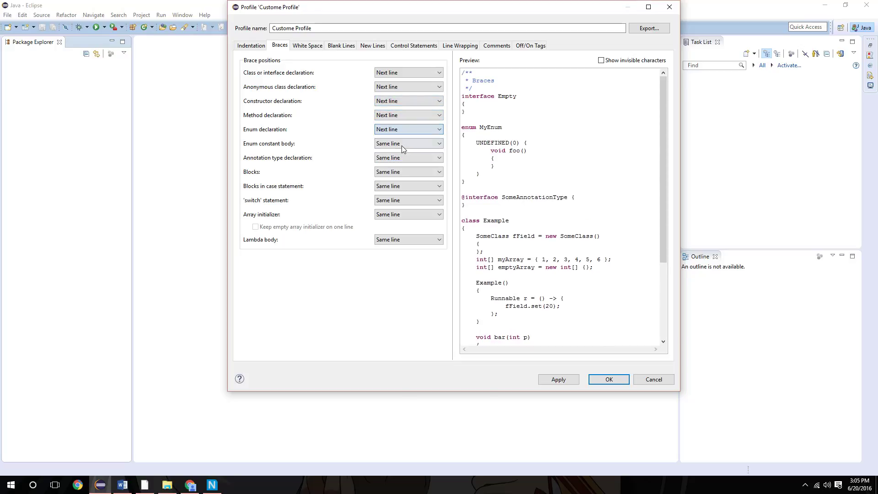
{"action": "left_click", "coordinate": [402, 144]}
{"action": "left_click", "coordinate": [405, 159]}
{"action": "left_click", "coordinate": [405, 159]}
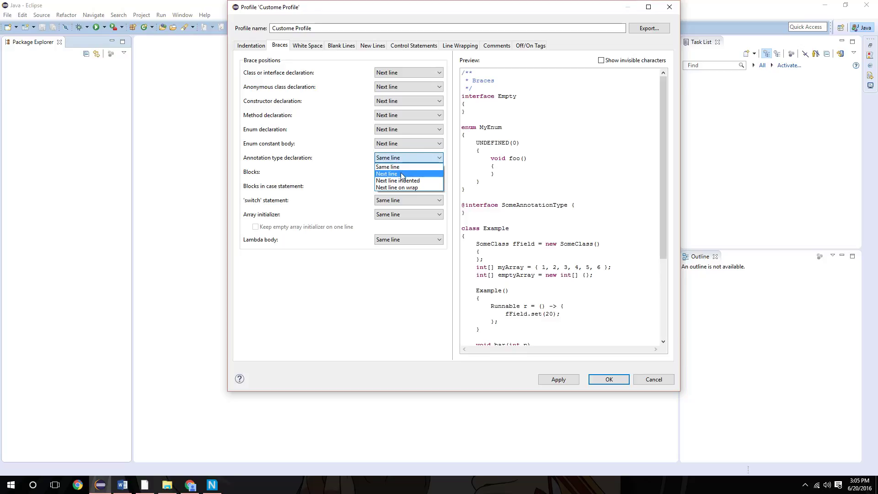
{"action": "left_click", "coordinate": [401, 173]}
Set the brace positions of blocks, blocks in case statements, 'switch' statements and array initializers to Next line.
{"action": "left_click", "coordinate": [400, 172]}
{"action": "left_click", "coordinate": [398, 188]}
{"action": "left_click", "coordinate": [398, 187]}
{"action": "left_click", "coordinate": [398, 202]}
{"action": "left_click", "coordinate": [398, 200]}
{"action": "left_click", "coordinate": [397, 210]}
{"action": "left_click", "coordinate": [398, 217]}
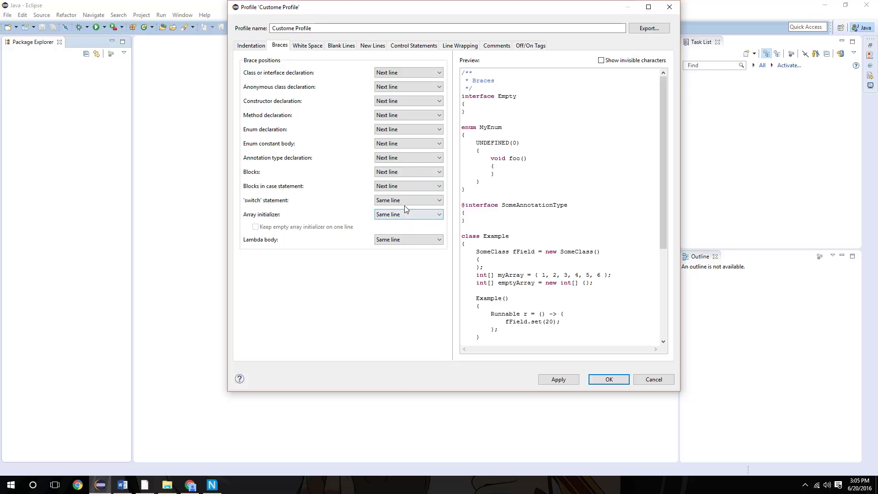
{"action": "left_click", "coordinate": [405, 204]}
{"action": "left_click", "coordinate": [401, 216]}
{"action": "left_click", "coordinate": [401, 217]}
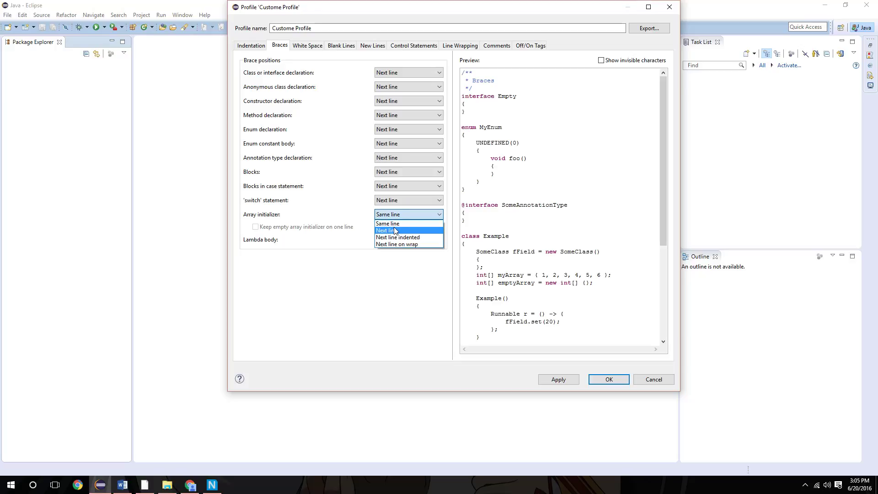
{"action": "left_click", "coordinate": [406, 226]}
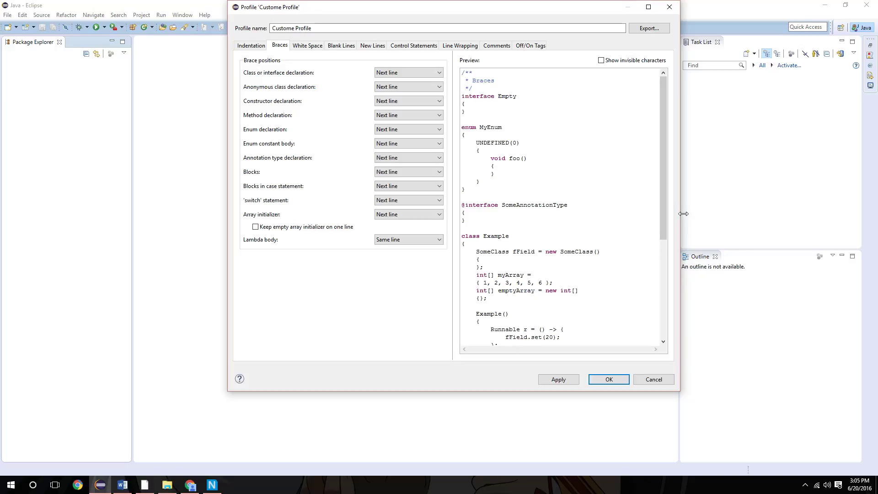
Enable indentation of empty lines in the profile's indentation settings.
{"action": "scroll", "coordinate": [595, 227], "scroll_direction": "down", "scroll_amount": 3}
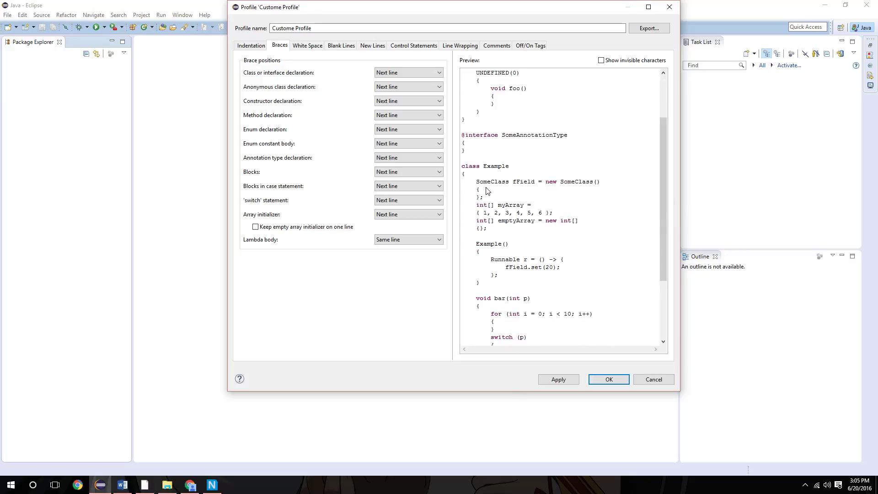
{"action": "scroll", "coordinate": [526, 231], "scroll_direction": "down", "scroll_amount": 4}
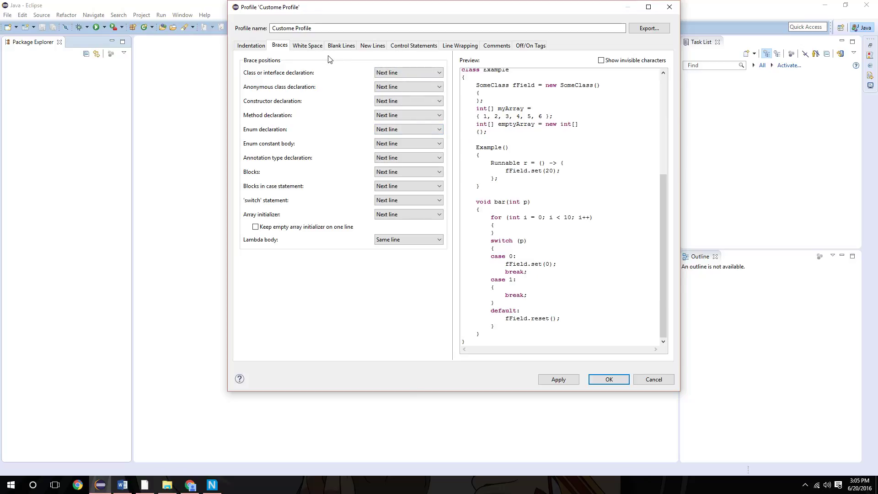
{"action": "left_click", "coordinate": [320, 48]}
{"action": "left_click", "coordinate": [251, 45]}
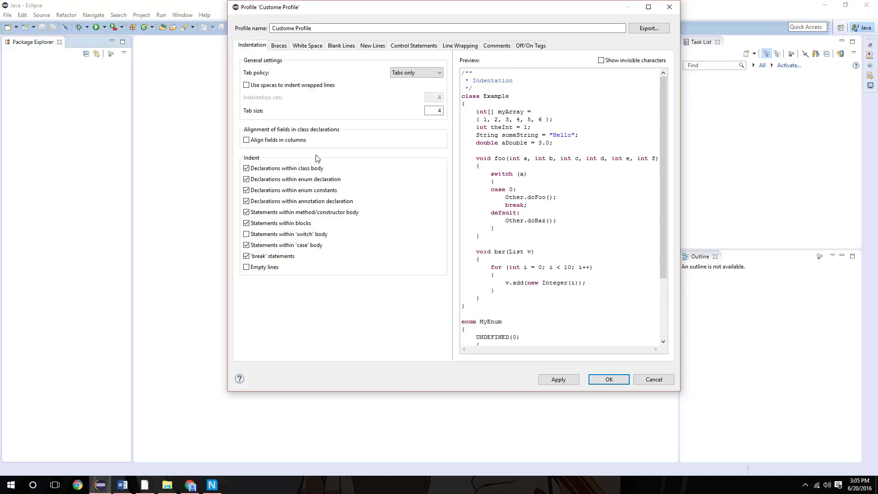
{"action": "left_click", "coordinate": [301, 238]}
{"action": "left_click", "coordinate": [301, 238]}
{"action": "left_click", "coordinate": [272, 268]}
Enable inserting a new line after labels and at end of file, apply it, and check the result in the preview.
{"action": "left_click", "coordinate": [280, 46]}
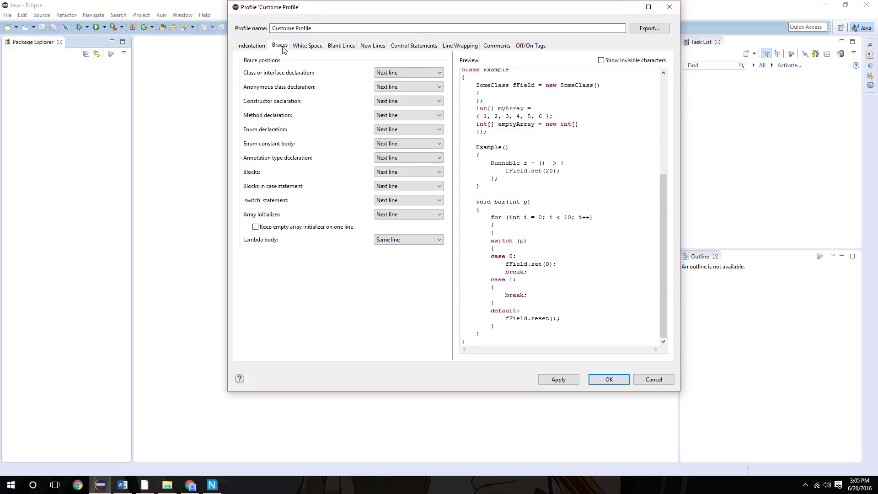
{"action": "left_click", "coordinate": [318, 49]}
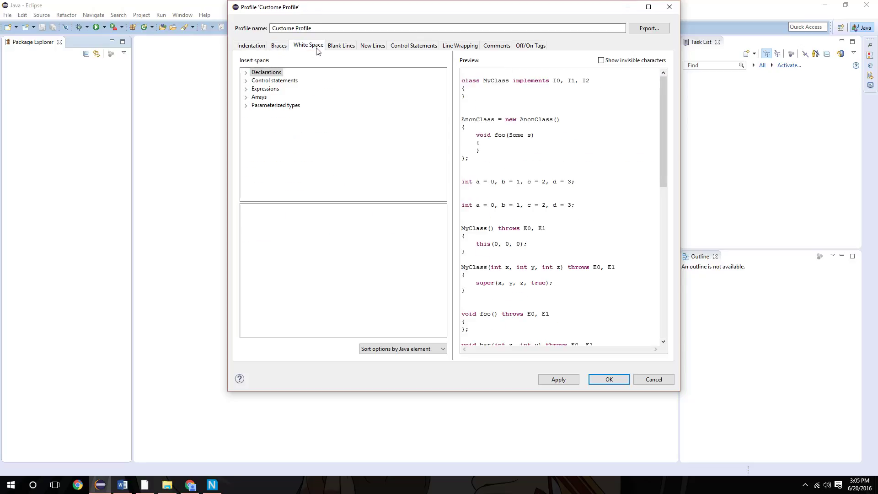
{"action": "left_click", "coordinate": [342, 47]}
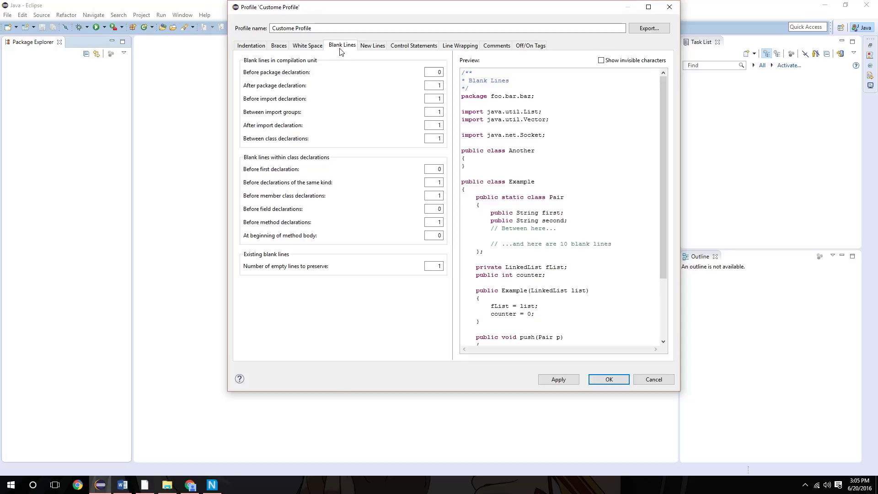
{"action": "left_click", "coordinate": [362, 46]}
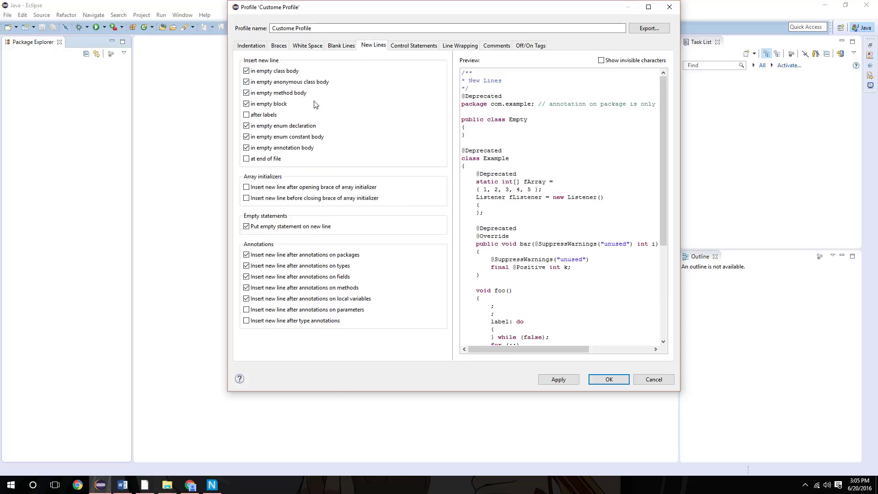
{"action": "left_click", "coordinate": [273, 118]}
{"action": "left_click", "coordinate": [274, 118]}
{"action": "left_click", "coordinate": [275, 118]}
{"action": "left_click", "coordinate": [269, 161]}
{"action": "left_click", "coordinate": [545, 379]}
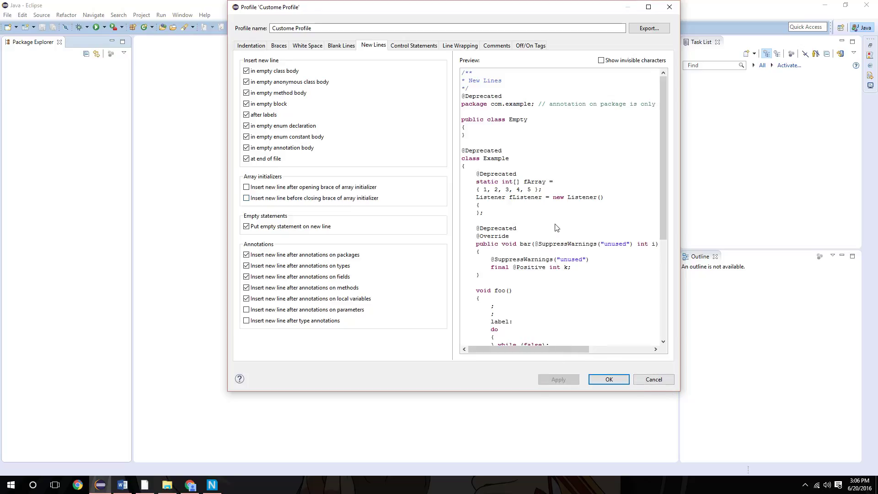
{"action": "scroll", "coordinate": [556, 230], "scroll_direction": "down", "scroll_amount": 3}
{"action": "scroll", "coordinate": [556, 230], "scroll_direction": "down", "scroll_amount": 1}
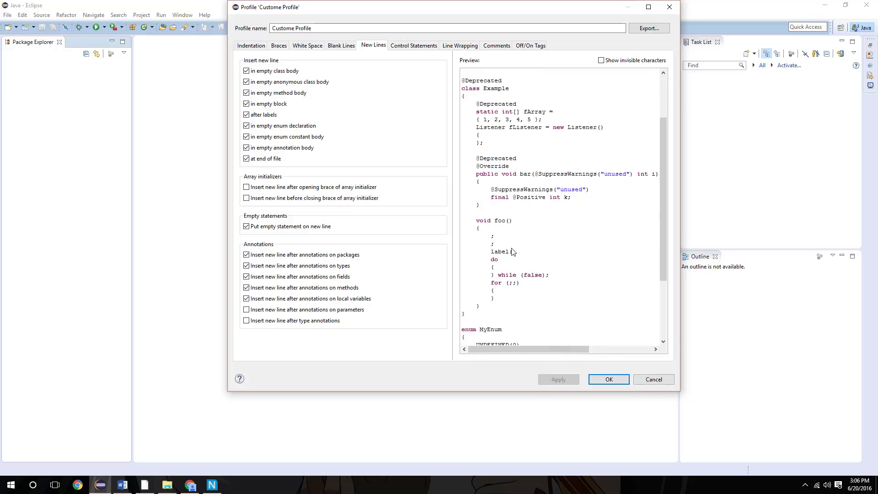
{"action": "left_click_drag", "start_coordinate": [496, 245], "coordinate": [490, 236]}
{"action": "left_click", "coordinate": [517, 245]}
Enable inserting a new line before 'else', 'catch', 'finally' and 'while' in the control statement settings.
{"action": "left_click", "coordinate": [419, 49]}
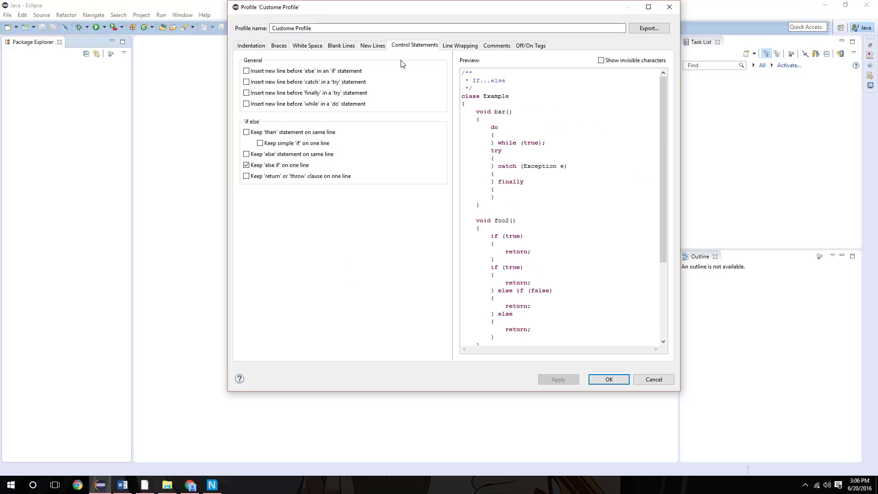
{"action": "left_click", "coordinate": [348, 83]}
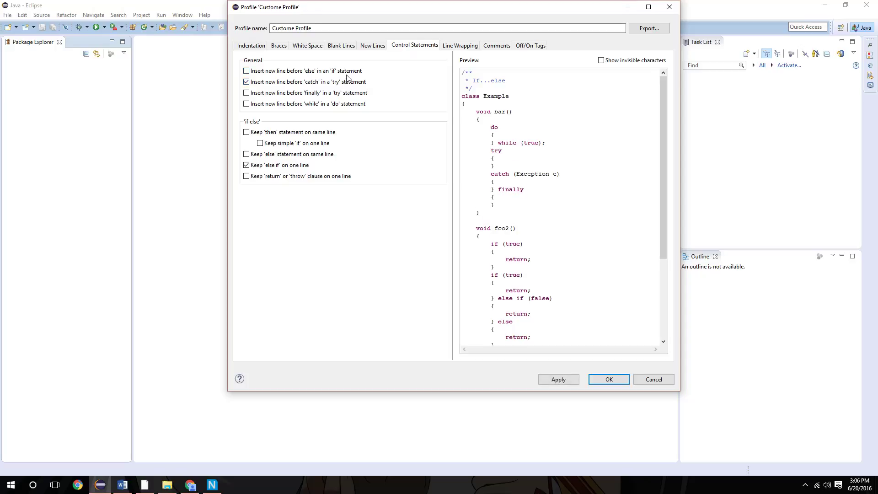
{"action": "left_click", "coordinate": [349, 71]}
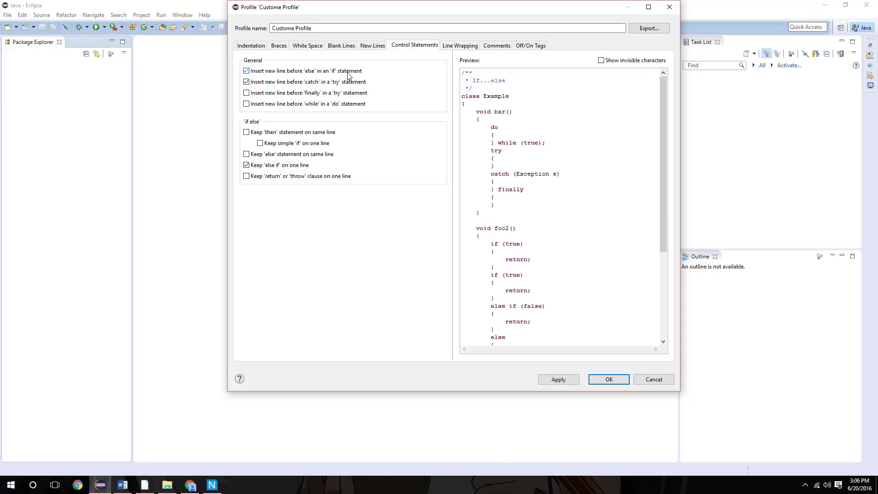
{"action": "left_click", "coordinate": [336, 94]}
{"action": "left_click", "coordinate": [338, 104]}
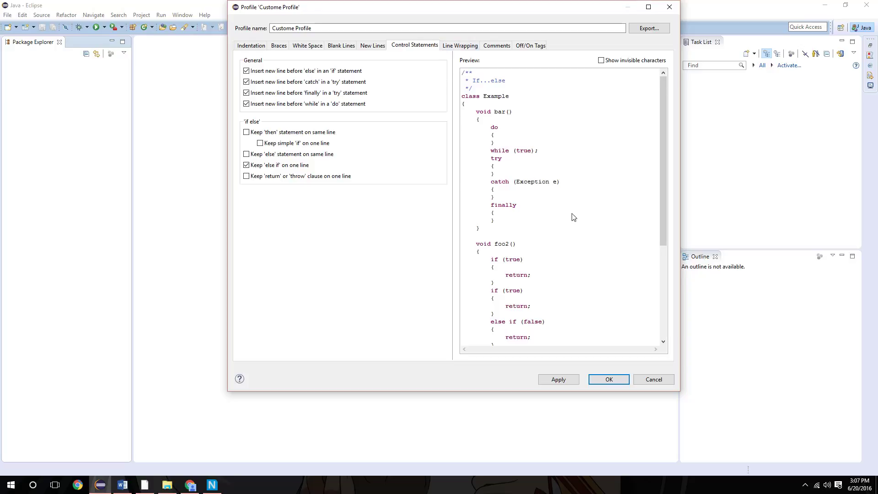
{"action": "scroll", "coordinate": [567, 215], "scroll_direction": "down", "scroll_amount": 4}
{"action": "scroll", "coordinate": [547, 229], "scroll_direction": "down", "scroll_amount": 3}
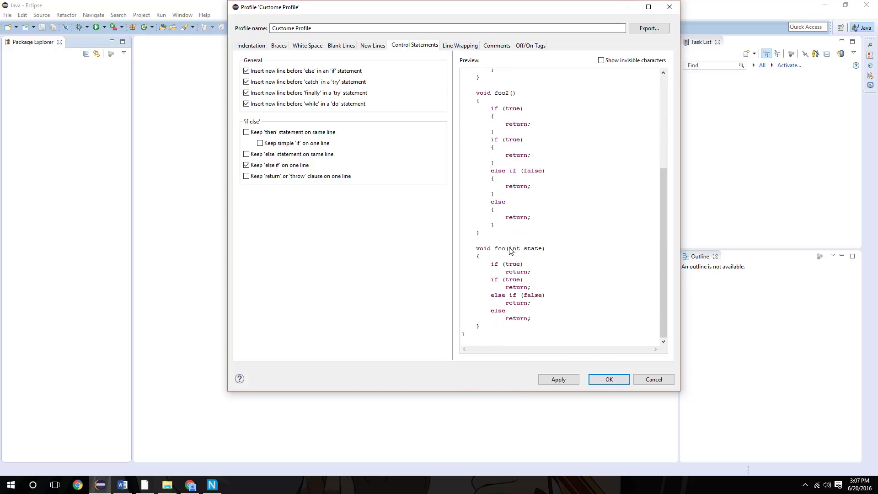
{"action": "scroll", "coordinate": [514, 261], "scroll_direction": "up", "scroll_amount": 6}
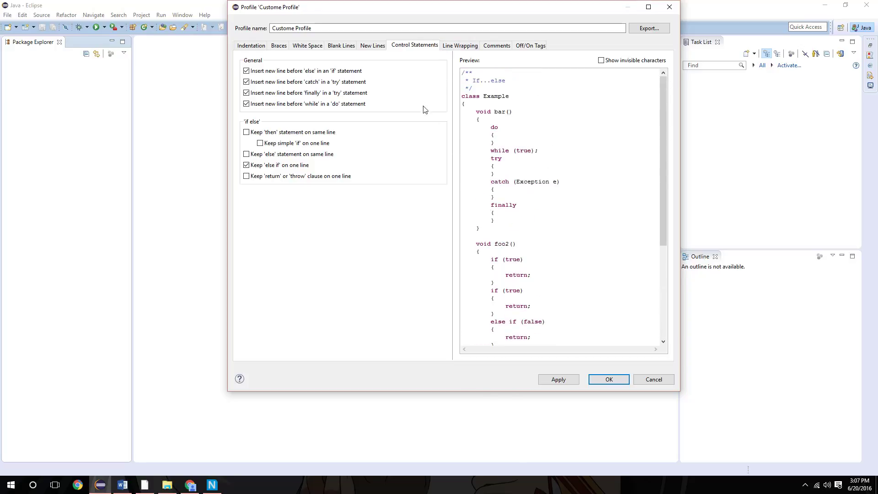
Review the line wrapping and comment settings, then apply and save the profile and the formatter preferences.
{"action": "left_click", "coordinate": [450, 48]}
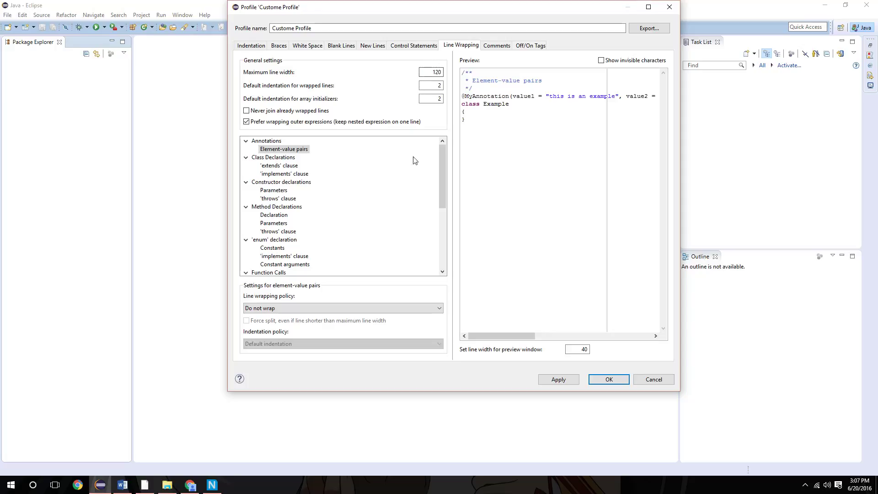
{"action": "scroll", "coordinate": [422, 240], "scroll_direction": "down", "scroll_amount": 1}
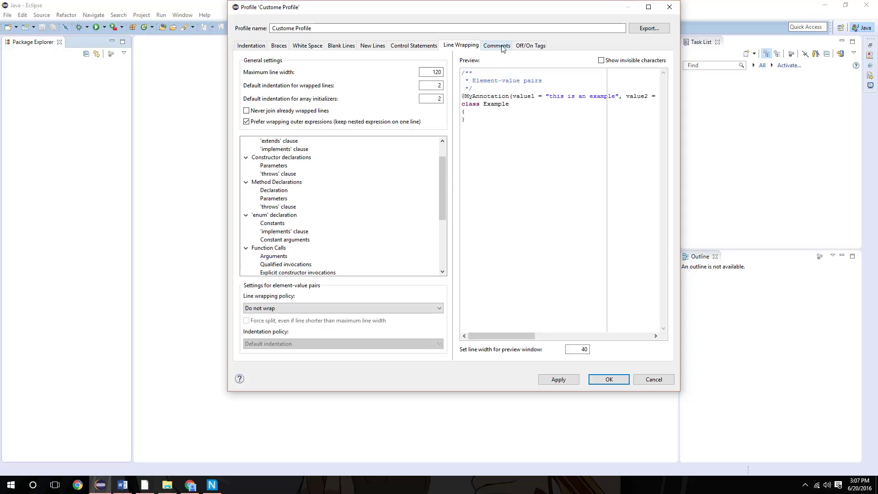
{"action": "left_click", "coordinate": [499, 47]}
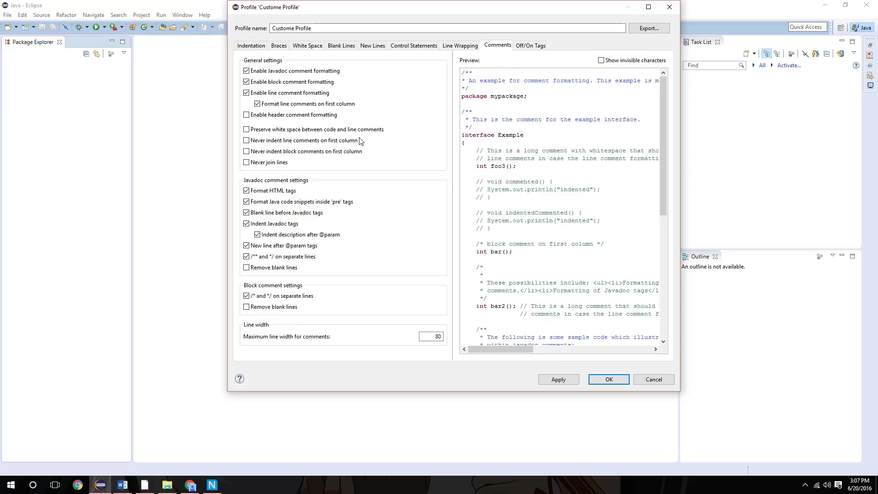
{"action": "left_click", "coordinate": [565, 379]}
{"action": "left_click", "coordinate": [592, 380]}
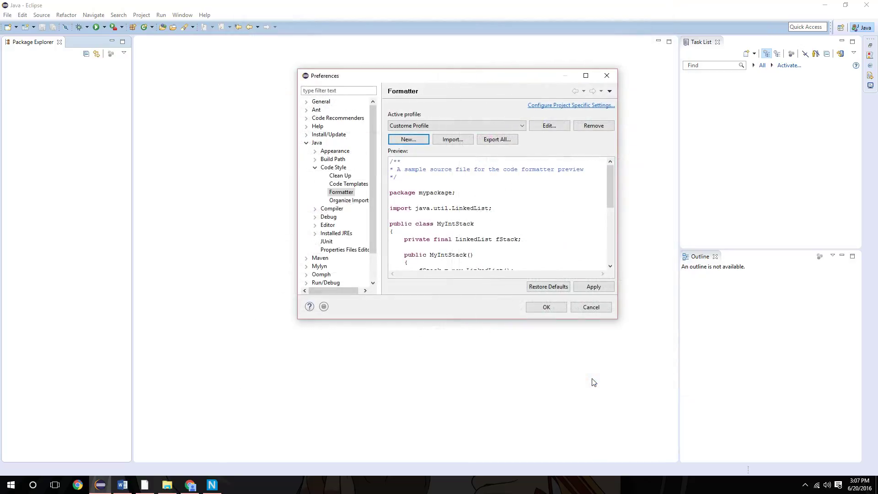
{"action": "left_click", "coordinate": [578, 288]}
{"action": "left_click", "coordinate": [546, 307]}
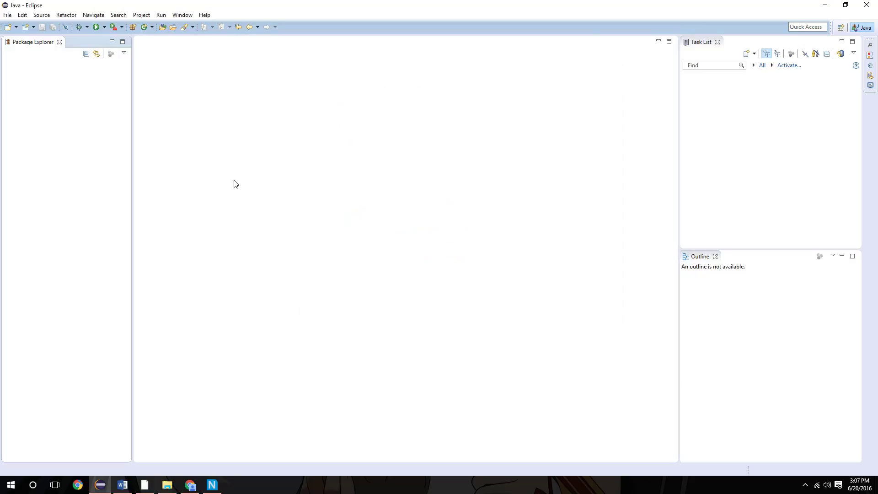